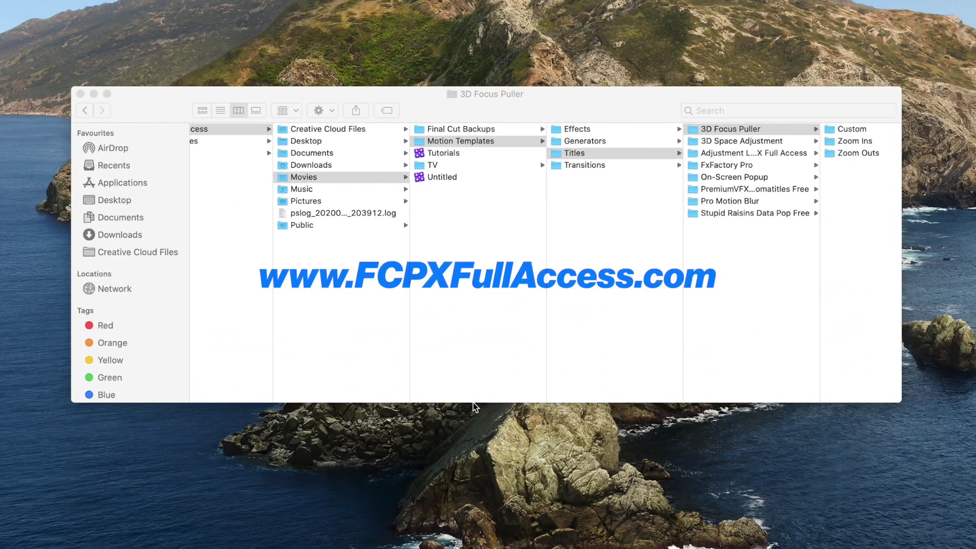
Step: Select the 3D Focus Puller folder under Motion Templates > Titles in Finder
click(615, 153)
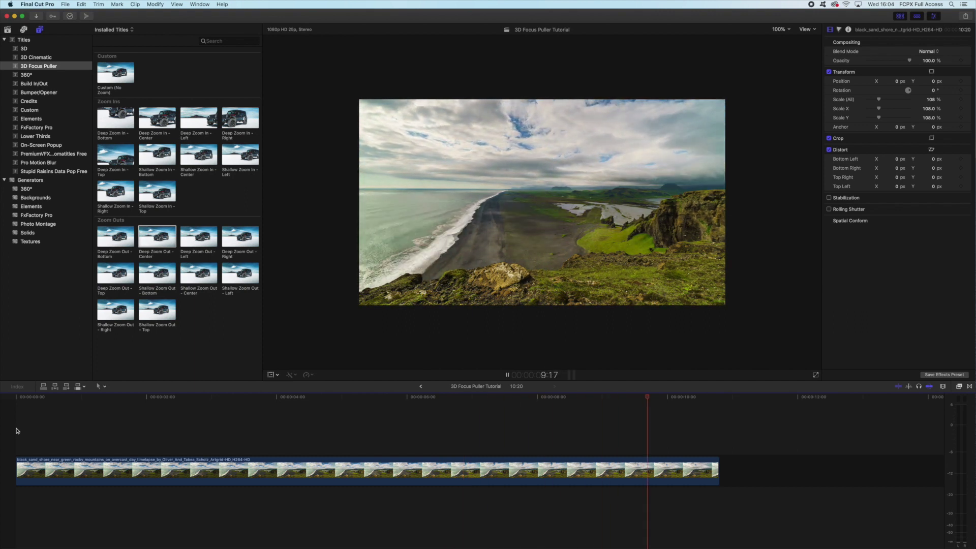
Step: Stop the beach clip's playback and preview the Custom and Deep Zoom - Center 3D Focus Puller titles
key(space)
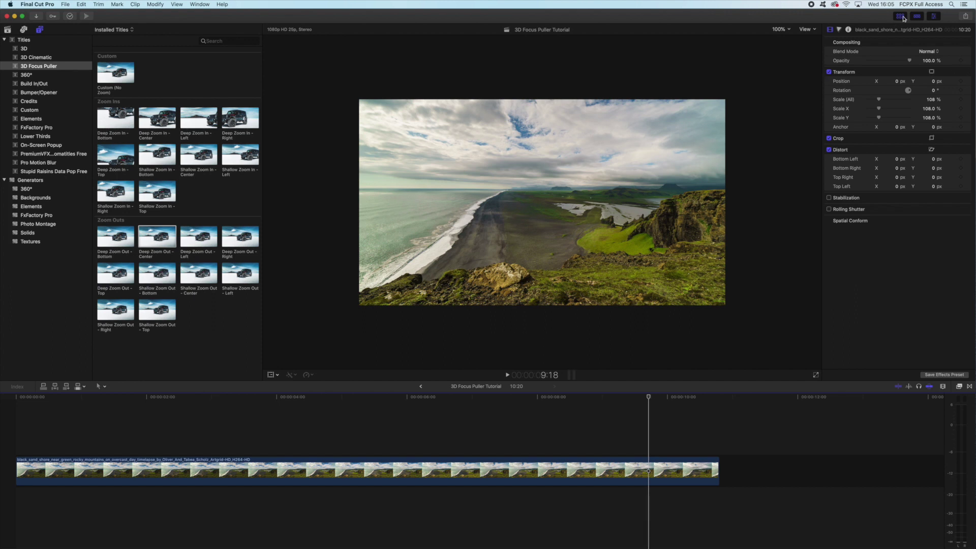
click(901, 17)
click(901, 17)
click(42, 32)
click(41, 31)
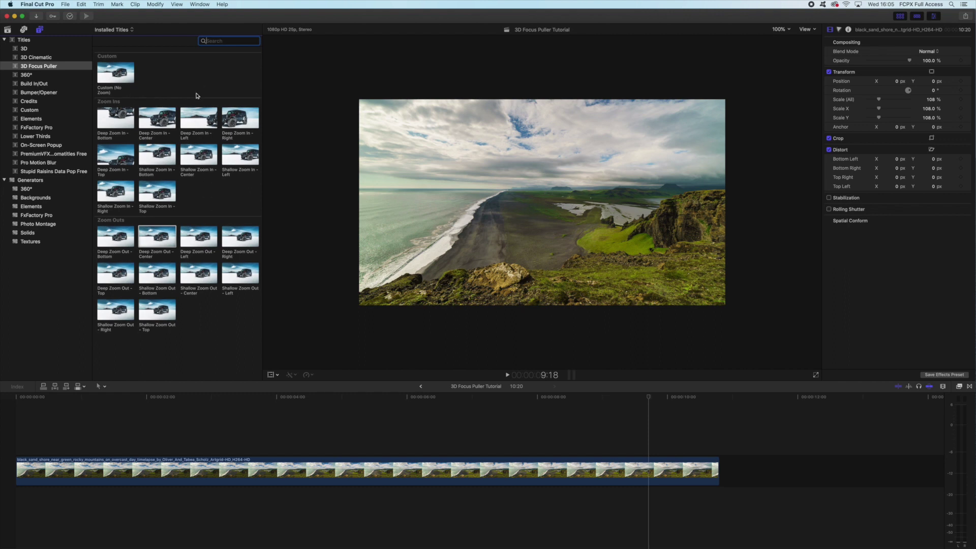
click(118, 80)
click(203, 208)
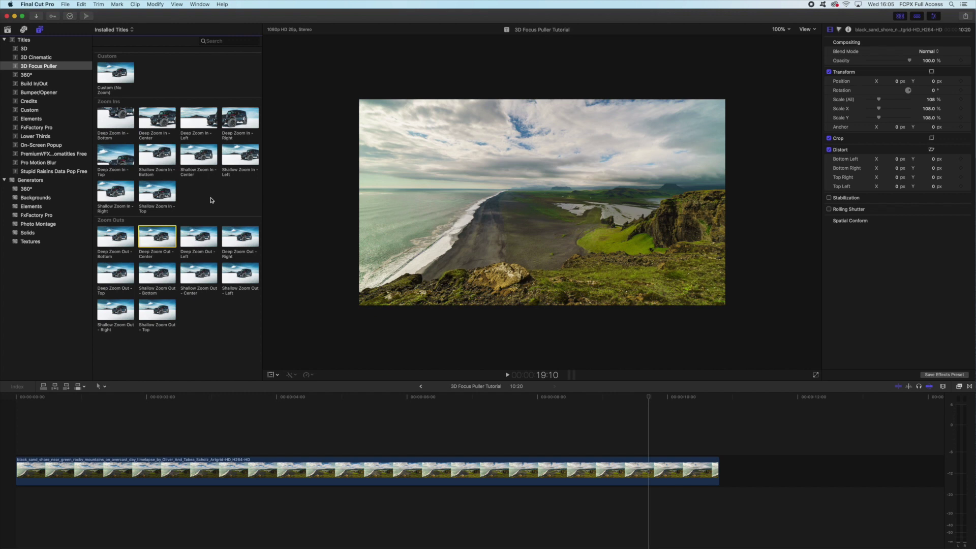
Step: Place Deep Zoom In - Center above the beach clip's start and play it
click(157, 118)
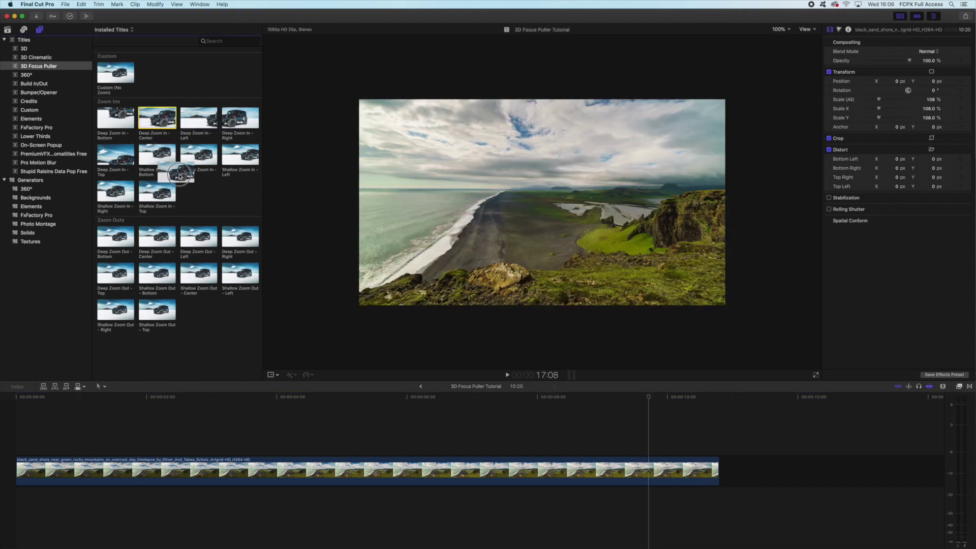
drag(160, 321, 45, 438)
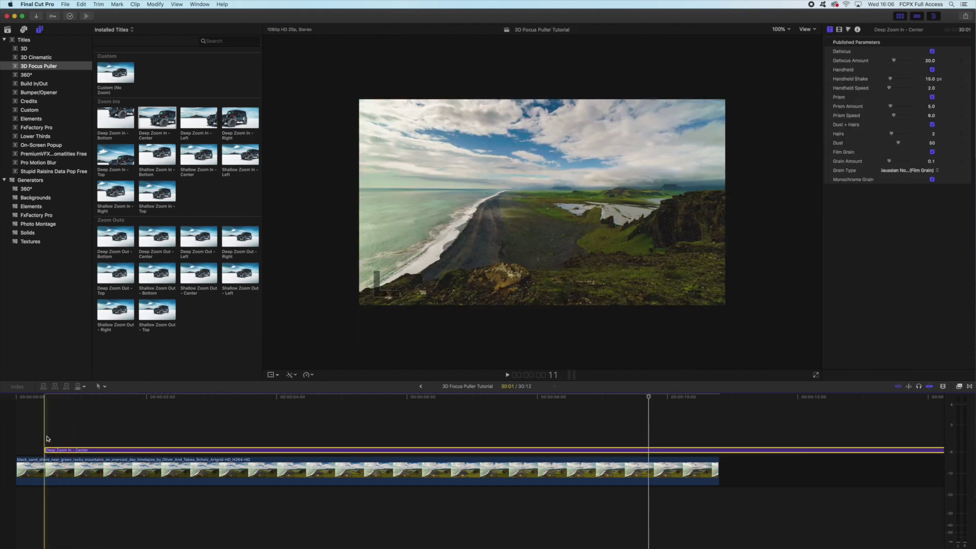
key(space)
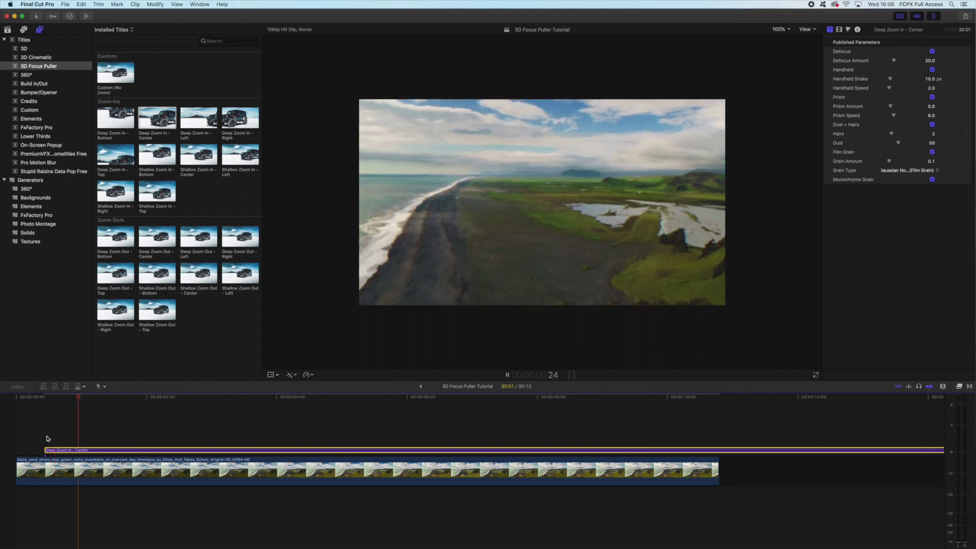
key(space)
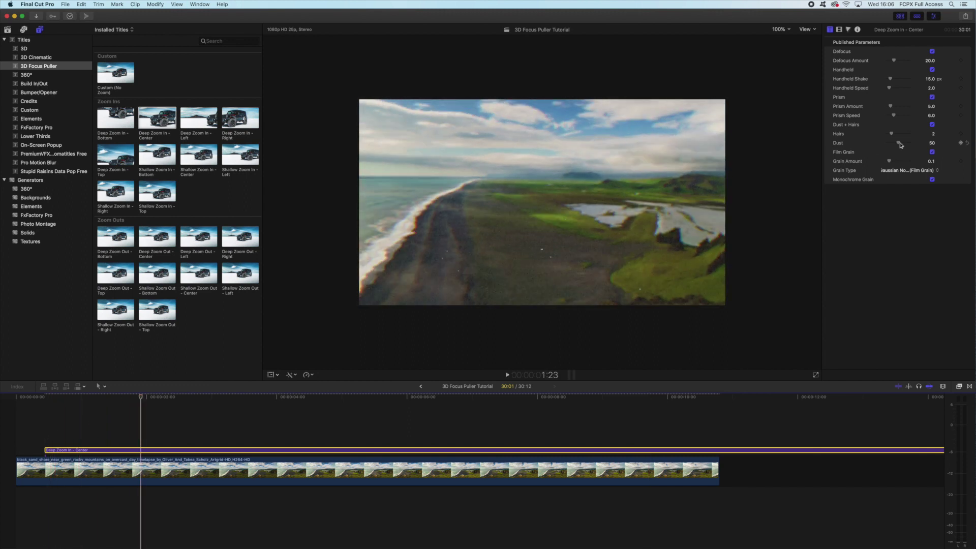
Step: Turn off the title's Defocus and Handheld effects, then replay to judge the result
click(932, 52)
click(932, 71)
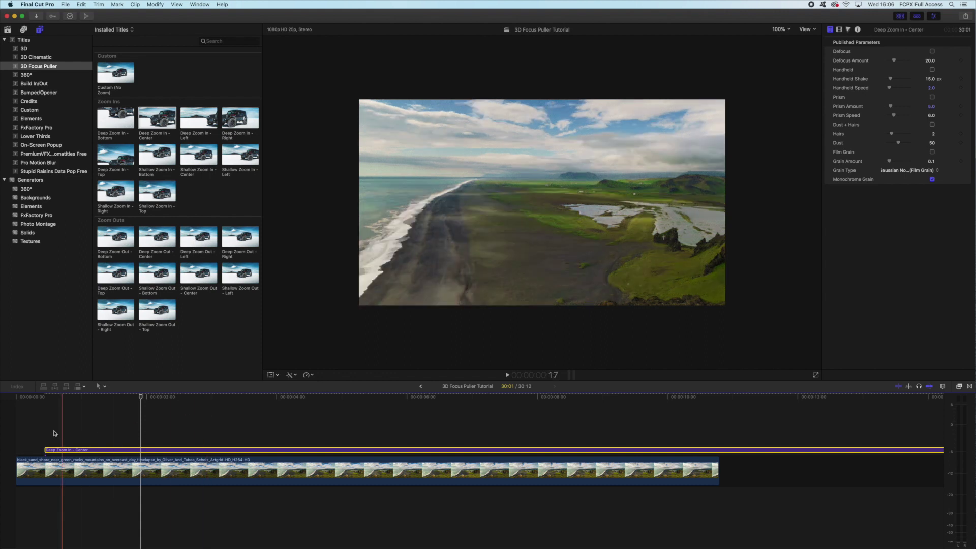
key(space)
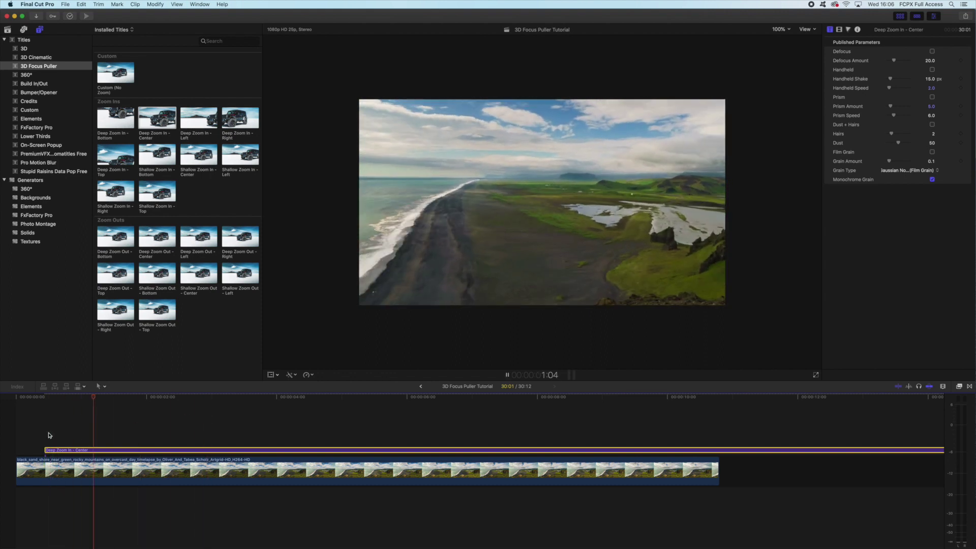
key(space)
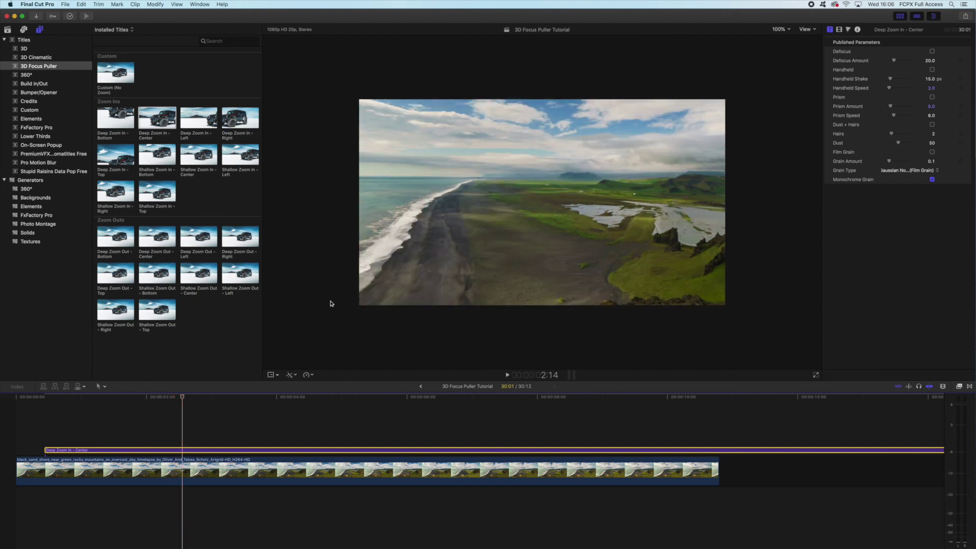
Step: Re-enable Defocus (amount 10), Handheld (speed 1.0) and Prism (amount 12), then review playback
click(933, 52)
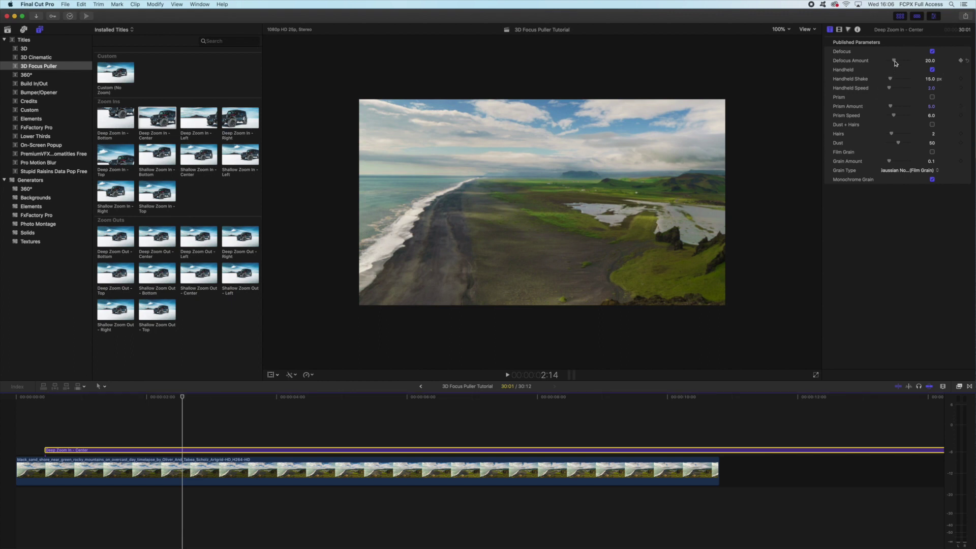
drag(895, 63, 892, 63)
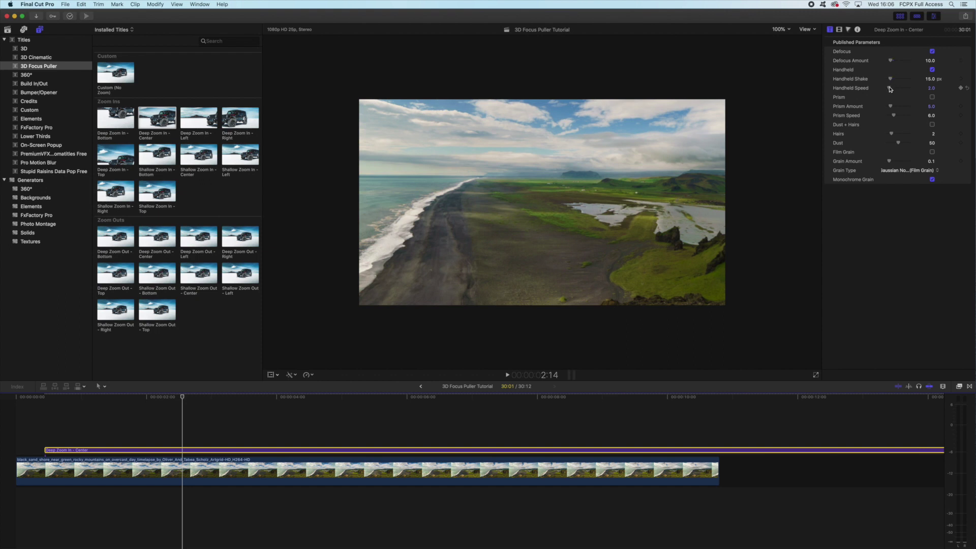
drag(890, 89, 896, 107)
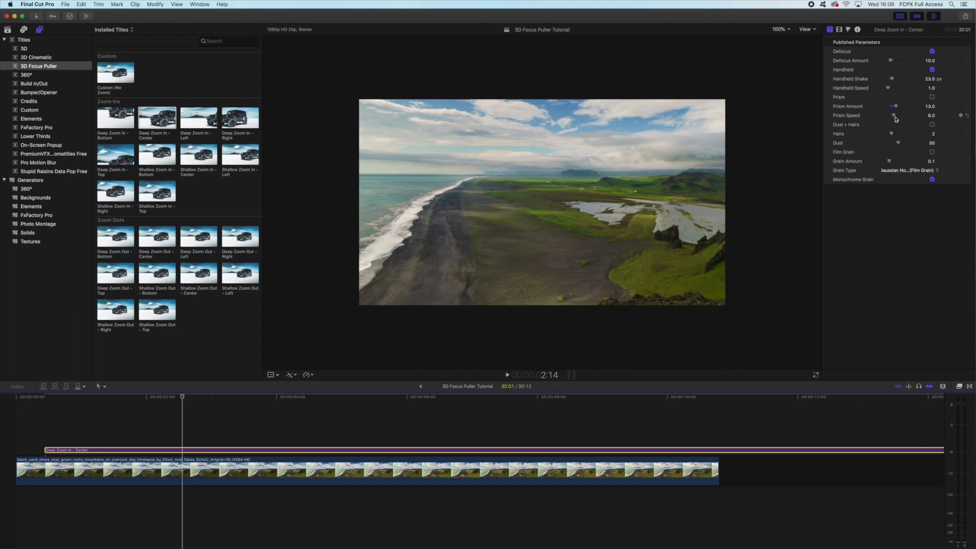
click(932, 96)
drag(898, 109, 896, 108)
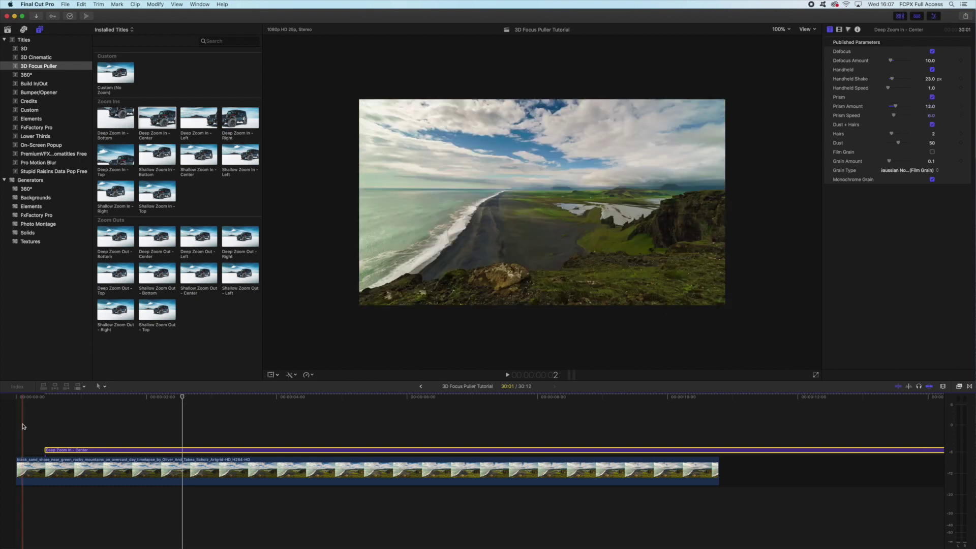
key(space)
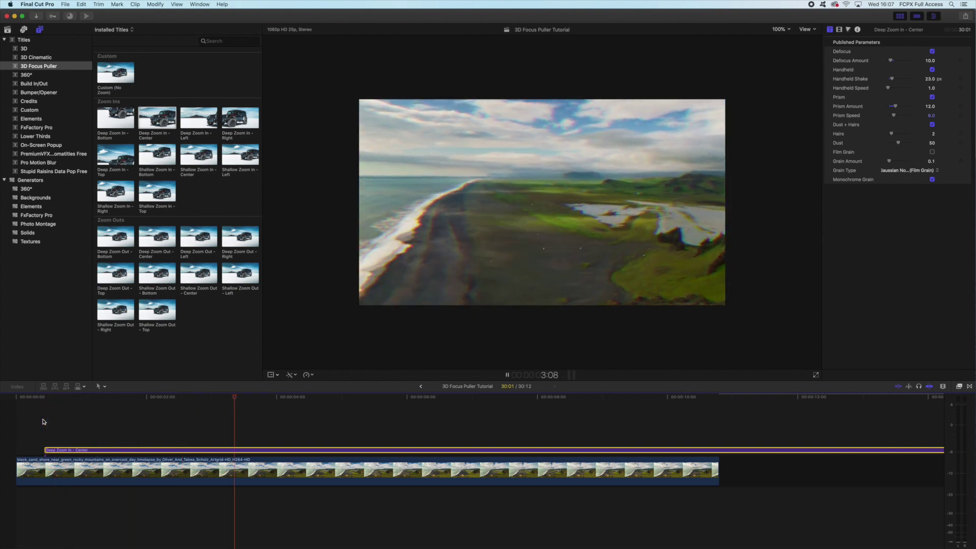
key(space)
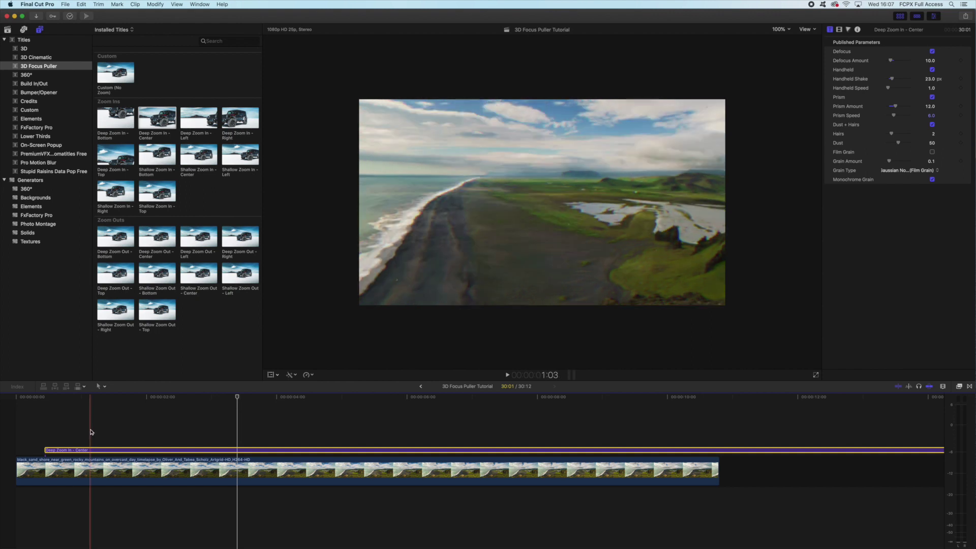
key(r)
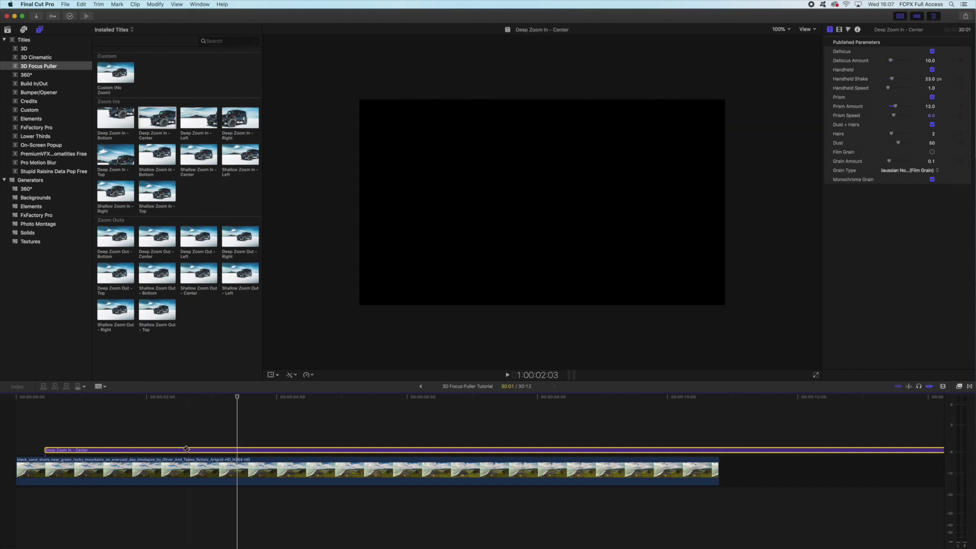
Step: Blade the zoom-in title, delete its second piece, and put Deep Zoom Out - Center after it
click(187, 450)
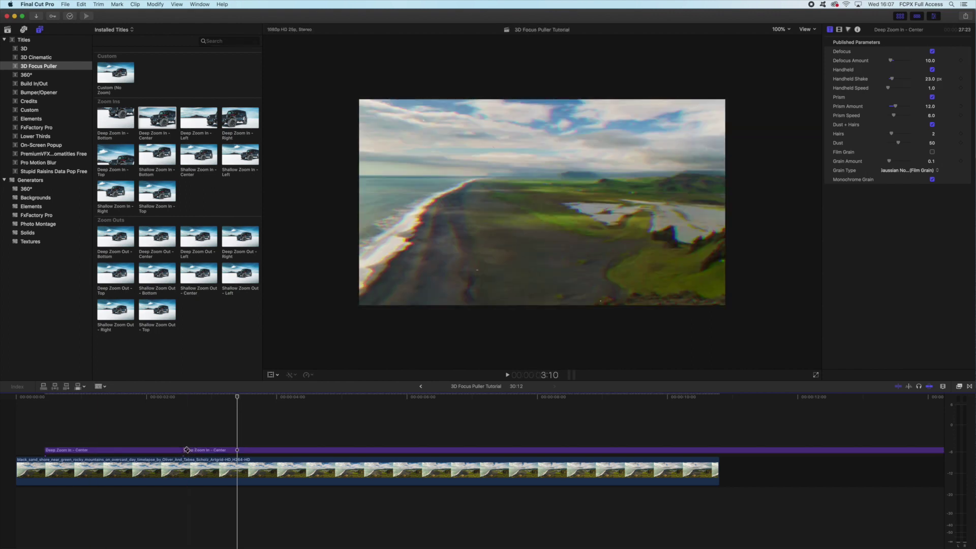
key(a)
click(206, 450)
key(Delete)
drag(157, 237, 185, 451)
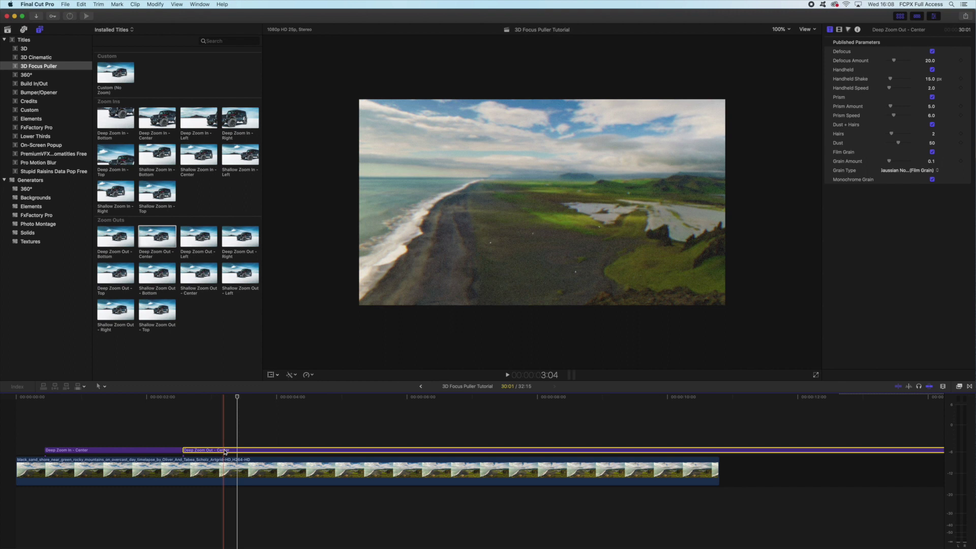
Step: Inspect the zoom-in and zoom-out titles' settings and play back the combined effect
click(135, 450)
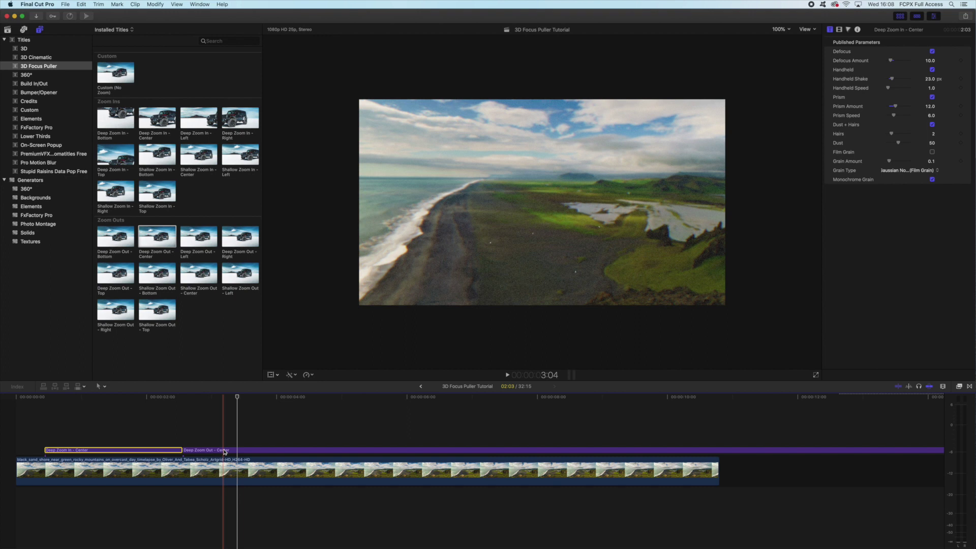
click(201, 451)
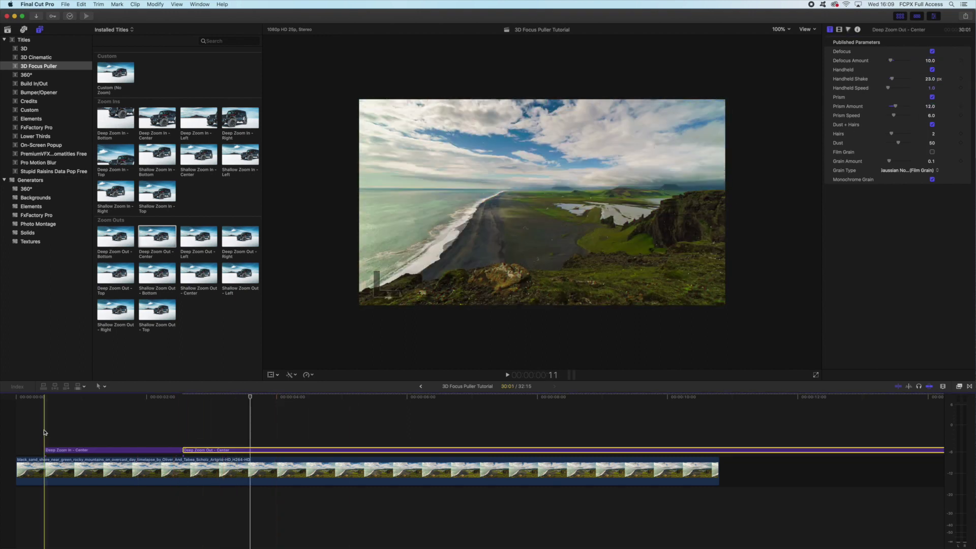
key(space)
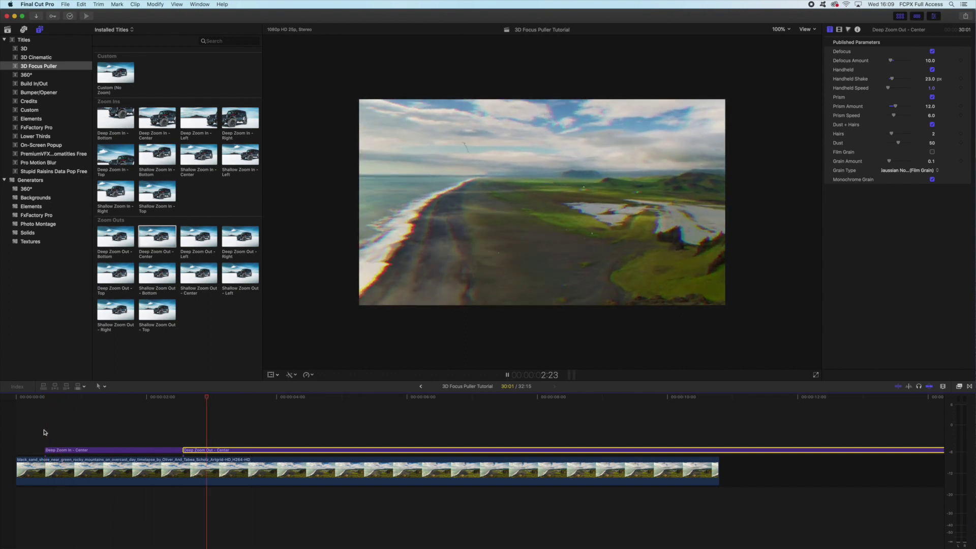
key(space)
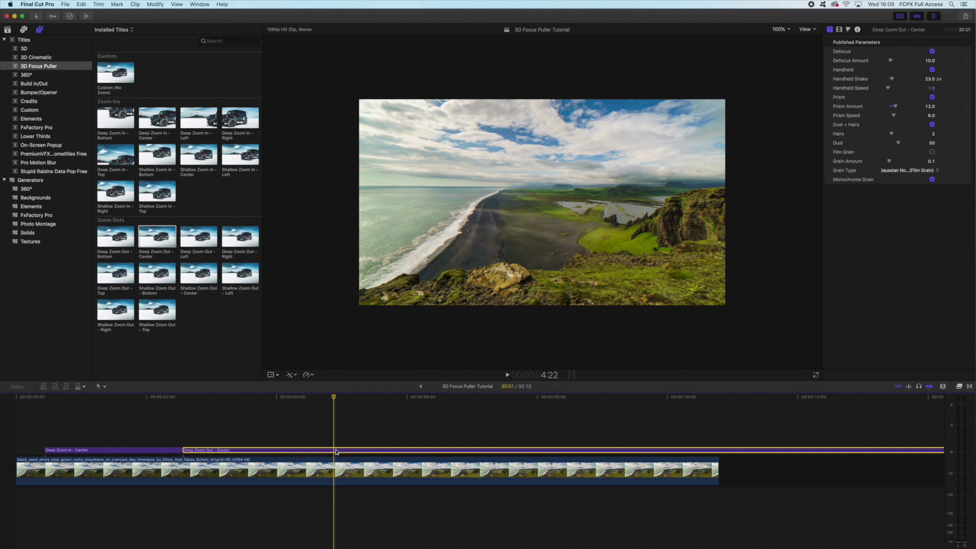
Step: Add a Rotate 3D title at the timeline start and change its text to 'VISIT ICELAND'
click(24, 48)
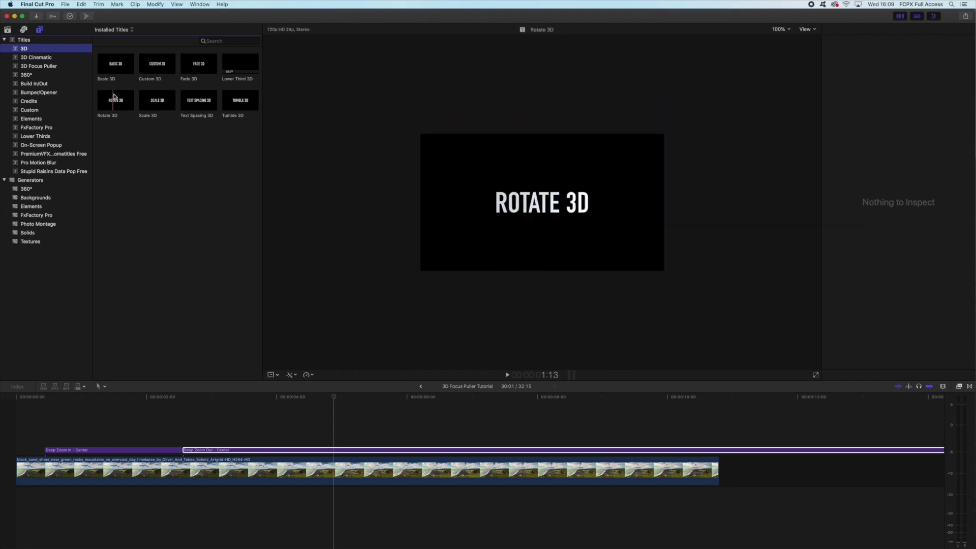
drag(116, 100, 90, 399)
click(90, 399)
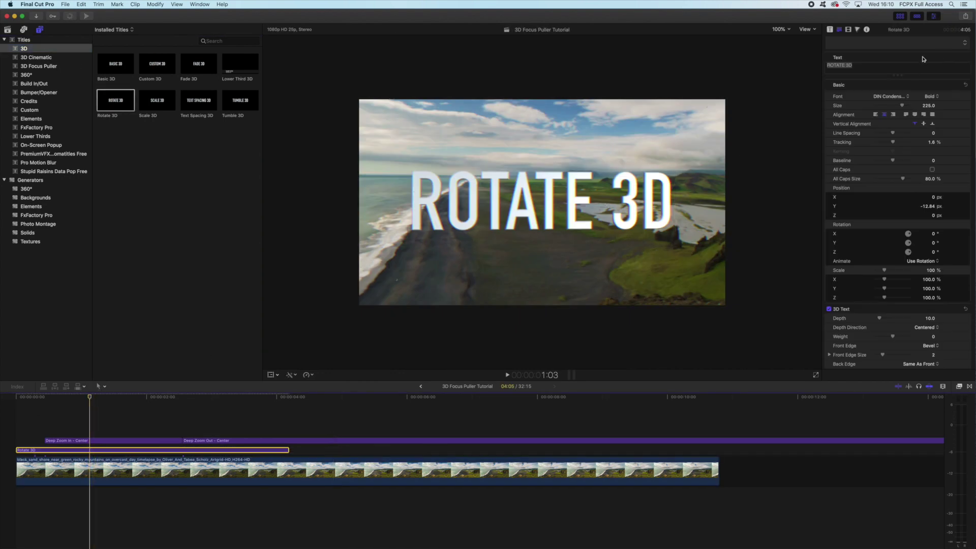
triple_click(891, 64)
text(VISIT)
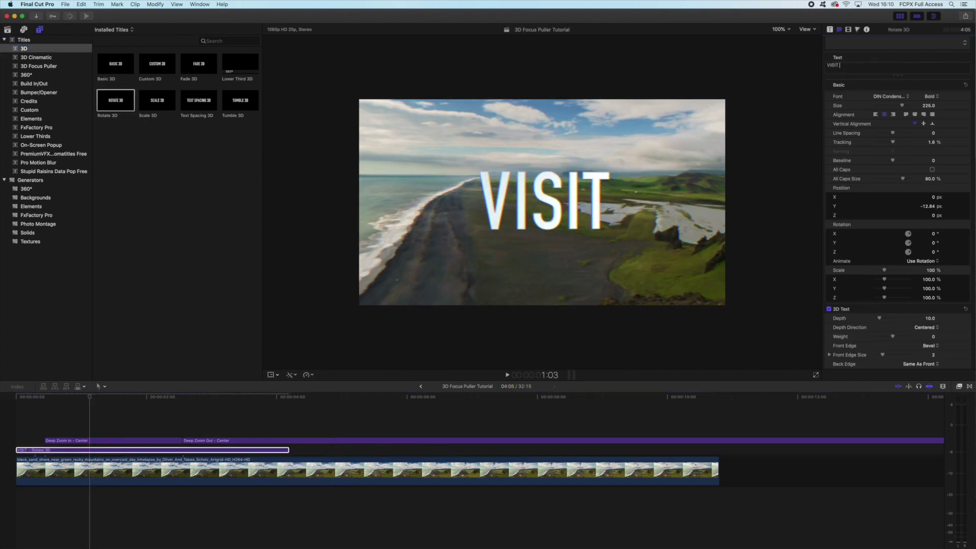
text( ICELAND)
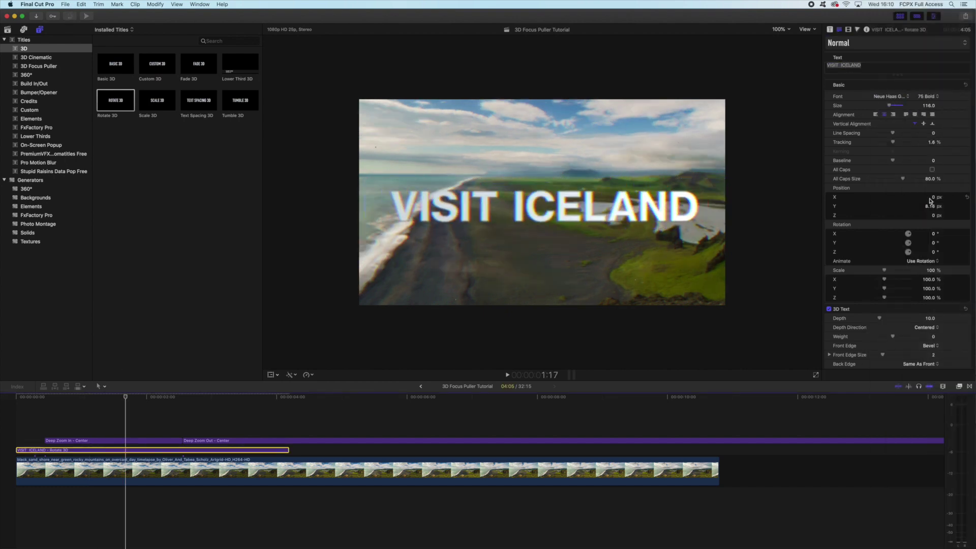
Step: Raise the VISIT ICELAND title higher in the frame and play its animation from the start
drag(931, 202, 928, 207)
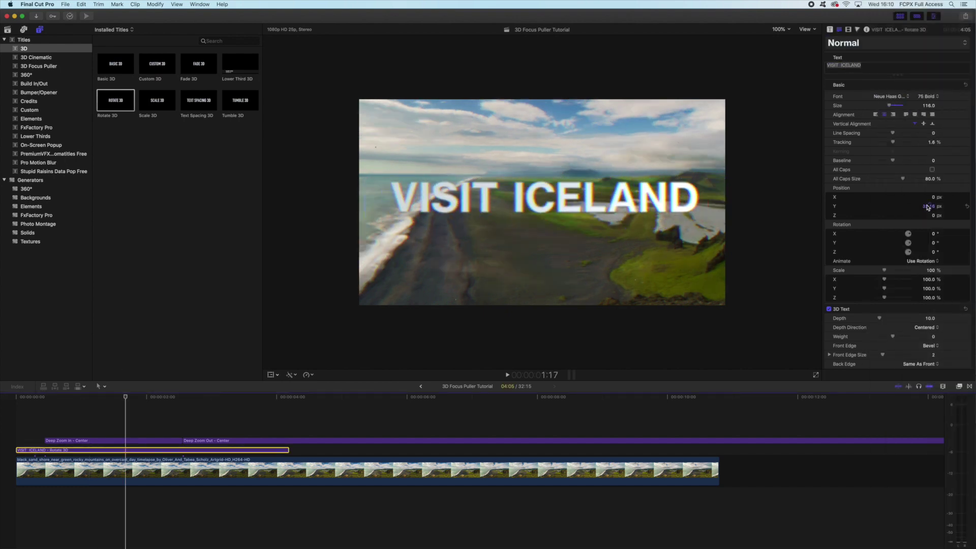
key(Home)
key(space)
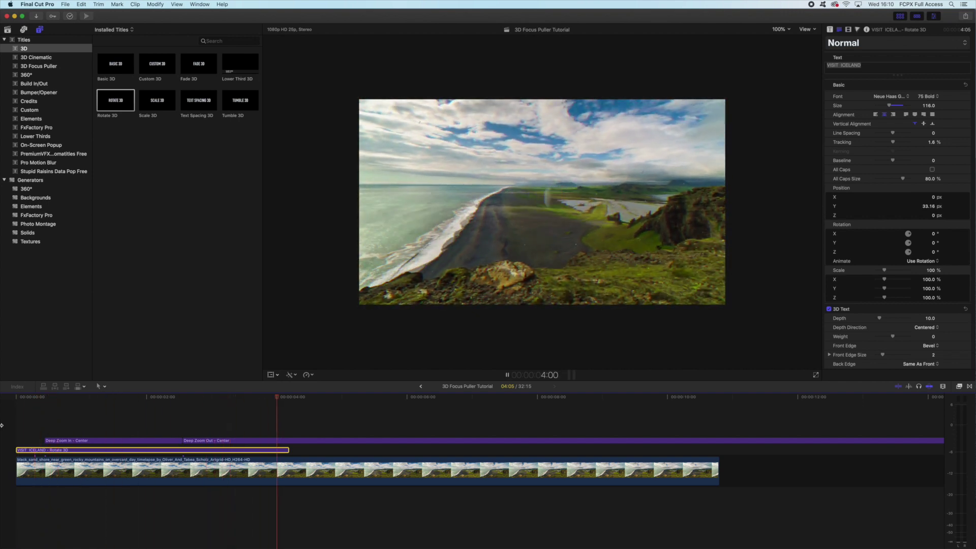
key(space)
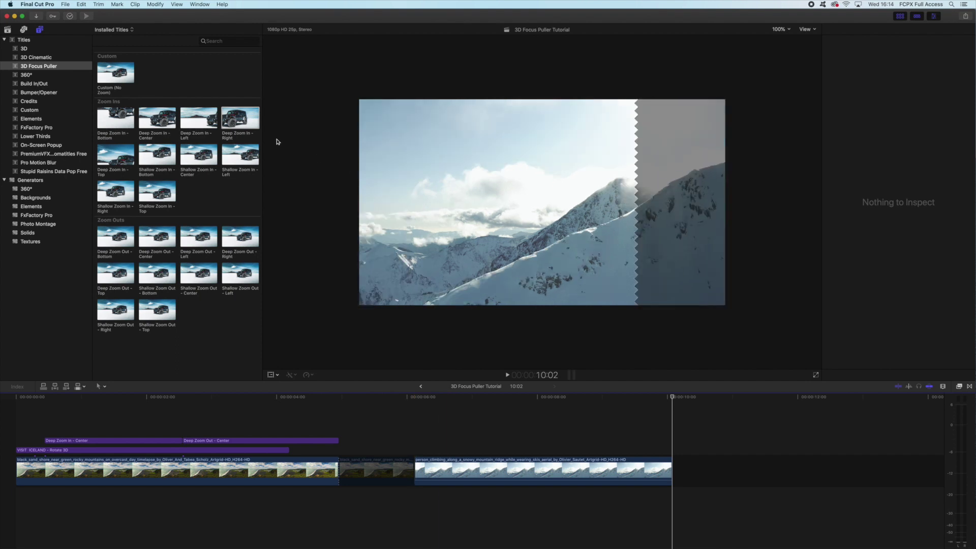
Step: Lay Deep Zoom In - Right over the mountain clip, keeping only its first half
drag(239, 118, 420, 451)
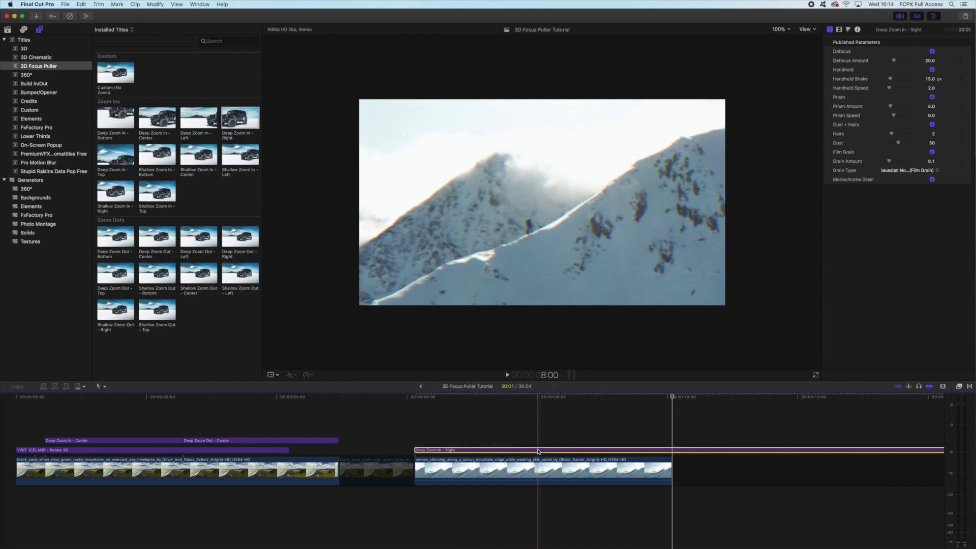
key(super+b)
click(567, 451)
key(Delete)
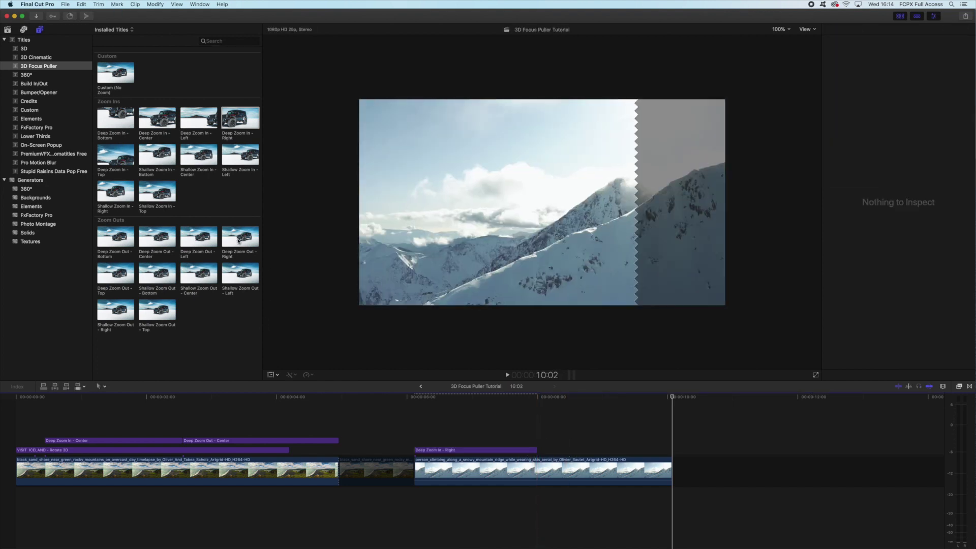
Step: Add Deep Zoom Out - Right after it, trimmed to end with the mountain clip, and play back
drag(239, 241, 539, 449)
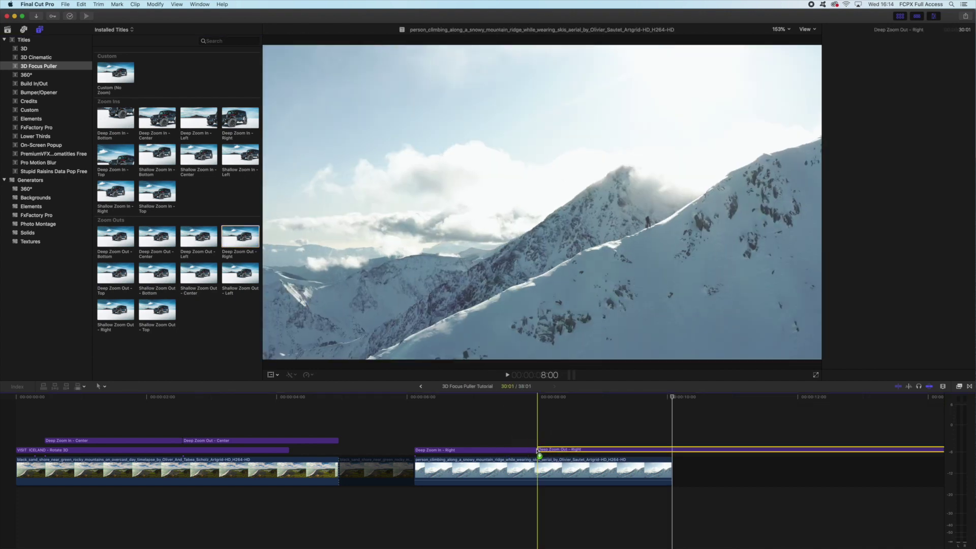
key(cmd+b)
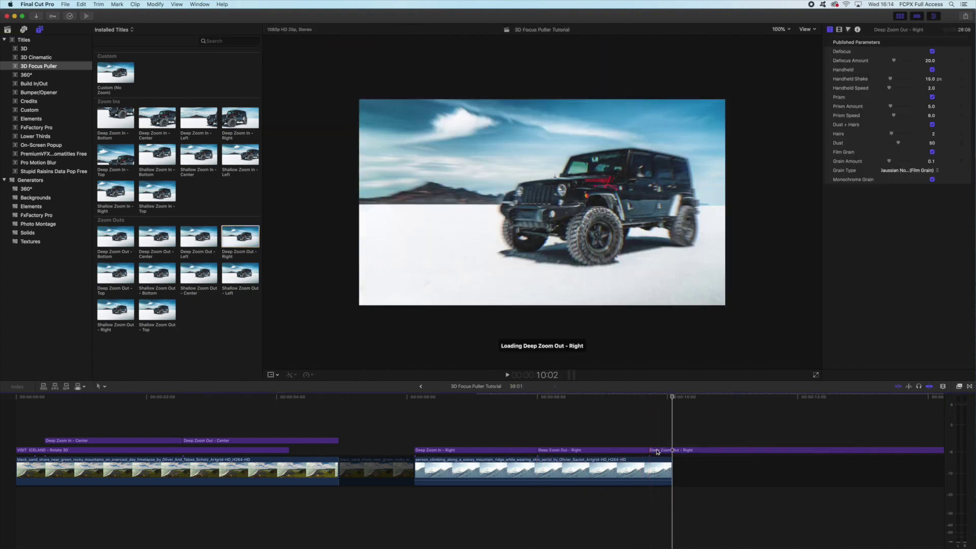
click(662, 451)
key(BackSpace)
drag(650, 451, 665, 452)
key(space)
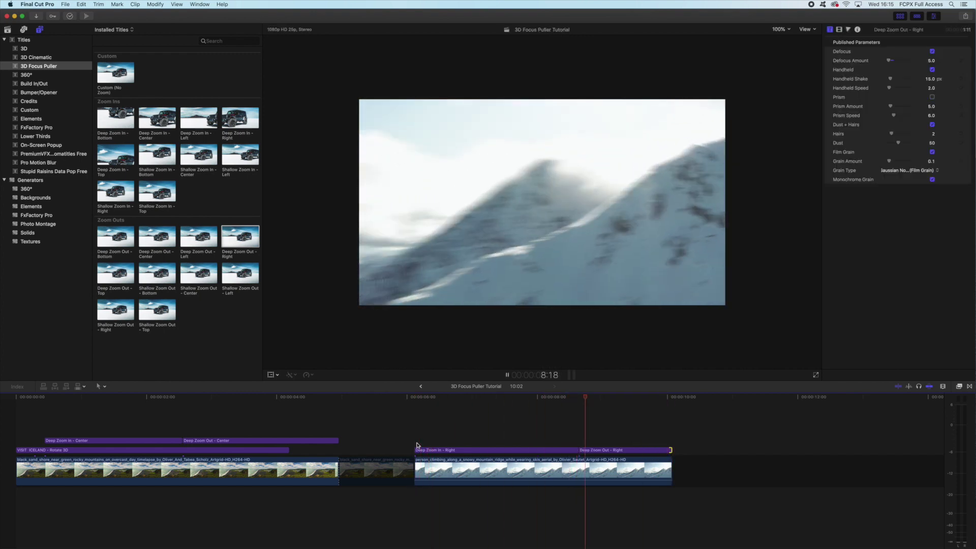
key(space)
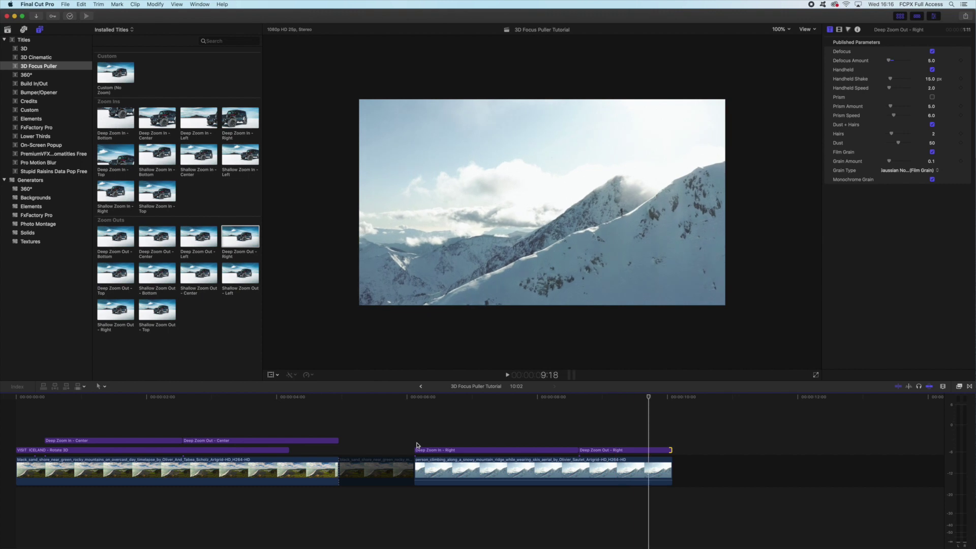